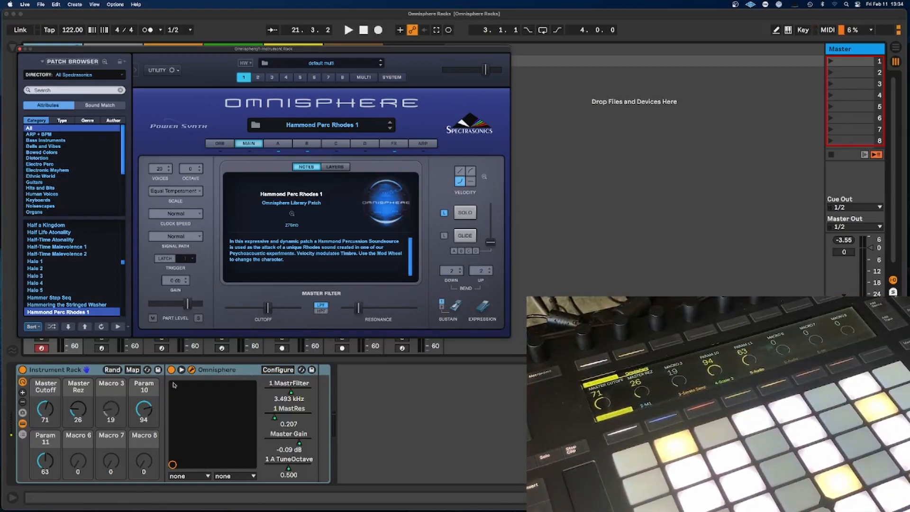
Add a new MIDI track with Omnisphere and remove the Console 1 device from its chain
{"action": "left_click", "coordinate": [19, 49]}
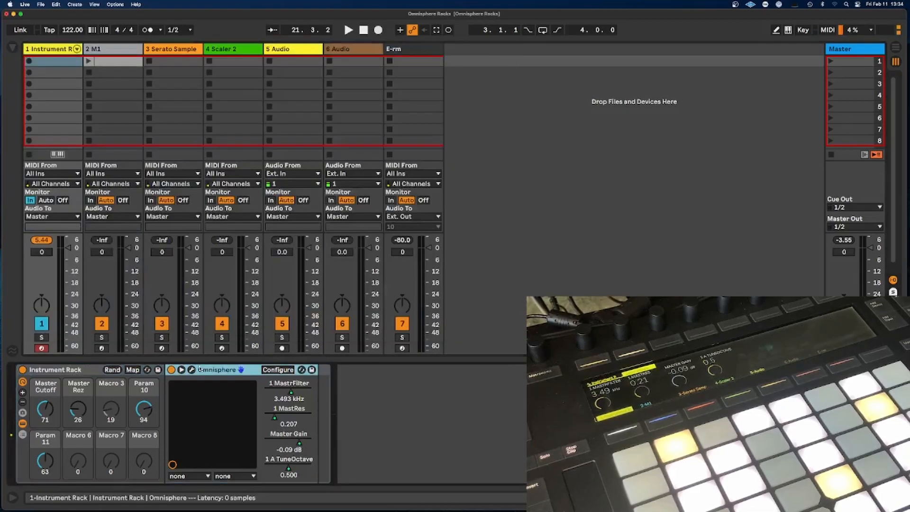
{"action": "key", "text": "super+shift+t"}
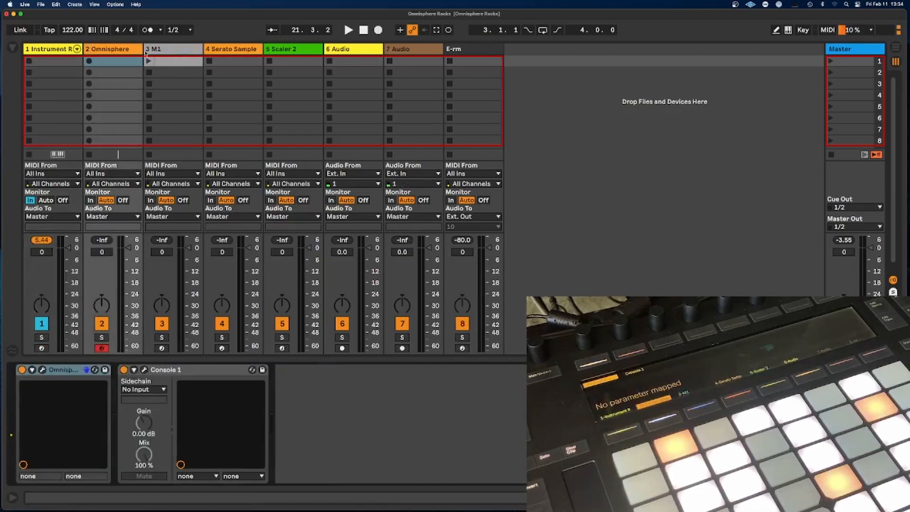
{"action": "left_click", "coordinate": [215, 370]}
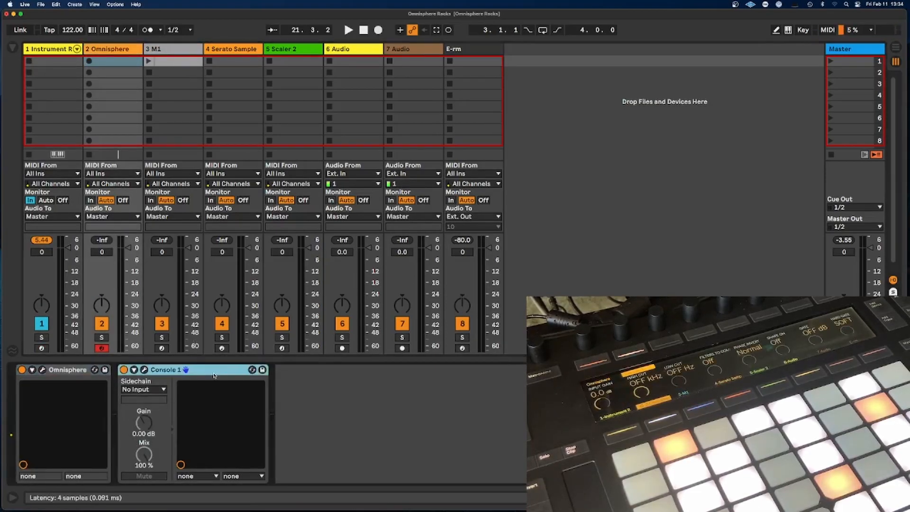
{"action": "key", "text": "Delete"}
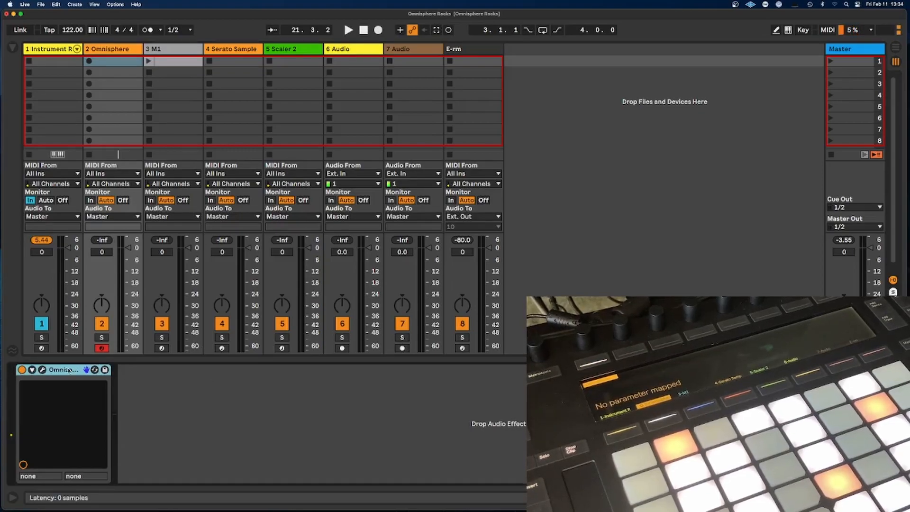
Group Omnisphere on the new track into an Instrument Rack and show the rack's macro controls
{"action": "key", "text": "super+g"}
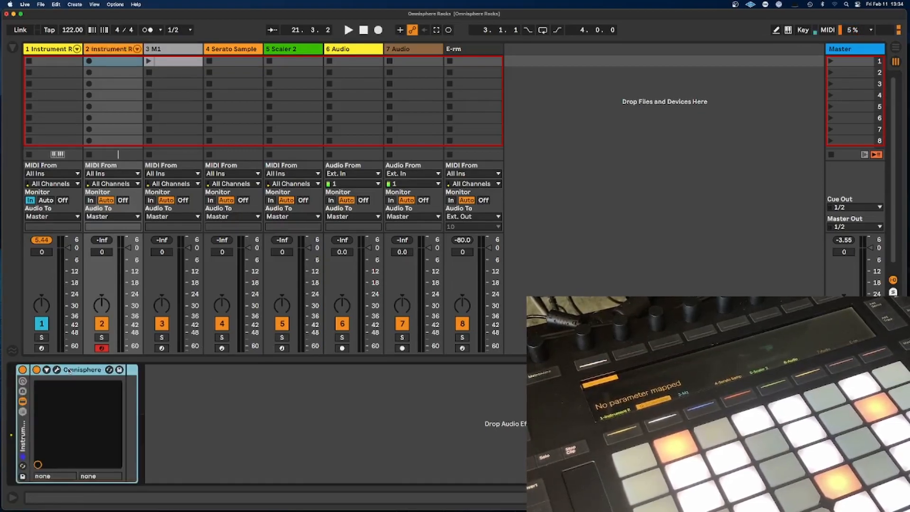
{"action": "left_click", "coordinate": [22, 382]}
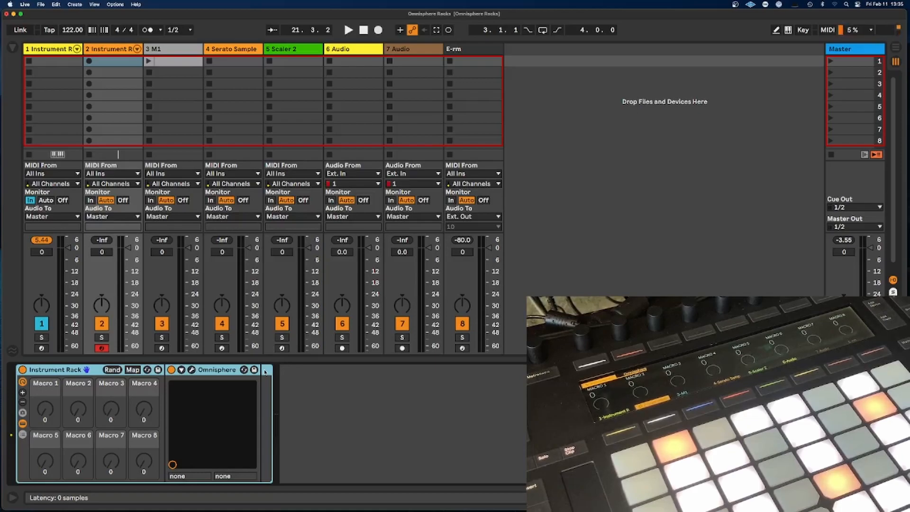
Open the Omnisphere plug-in window and turn on Configure mode for the device's parameter panel
{"action": "left_click", "coordinate": [183, 370]}
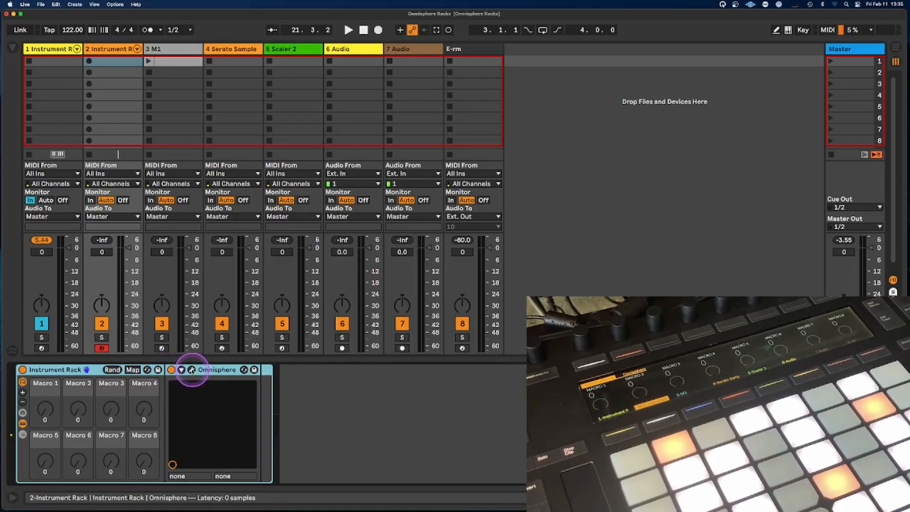
{"action": "left_click", "coordinate": [192, 370]}
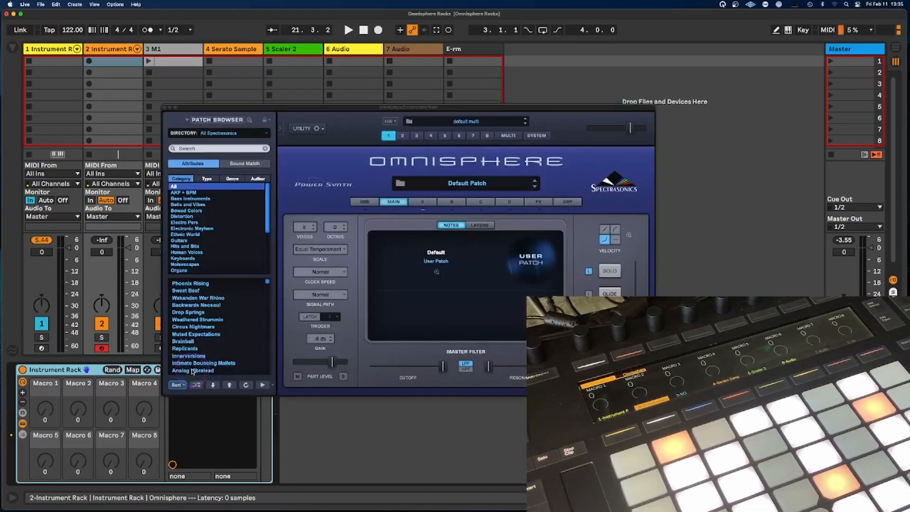
{"action": "left_click_drag", "start_coordinate": [296, 109], "coordinate": [160, 58]}
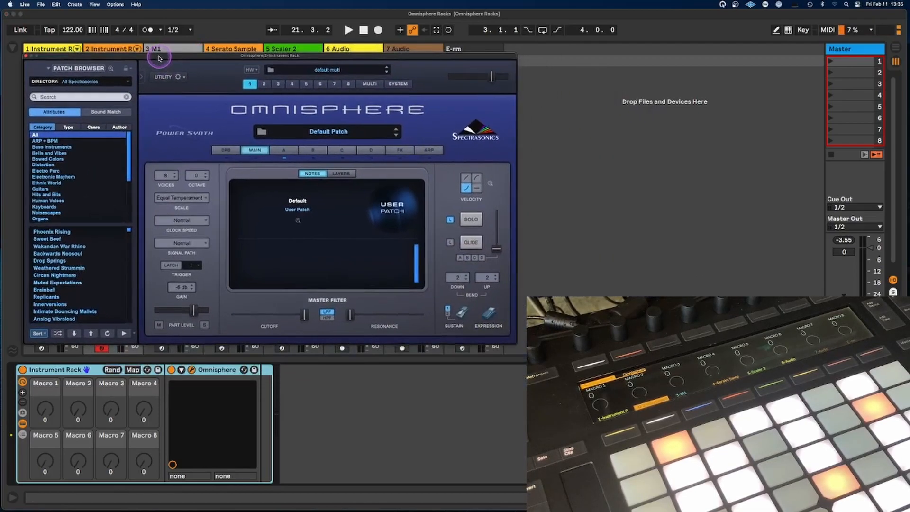
{"action": "left_click", "coordinate": [182, 370]}
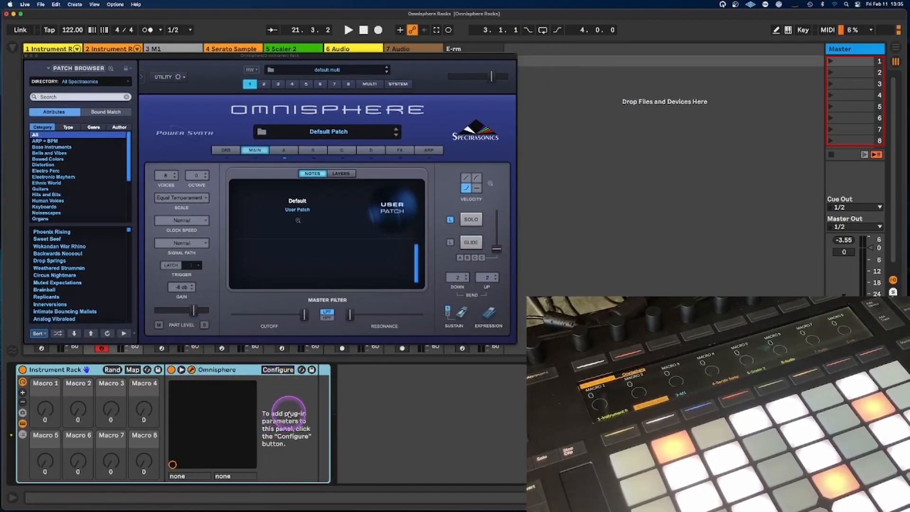
{"action": "left_click", "coordinate": [283, 372]}
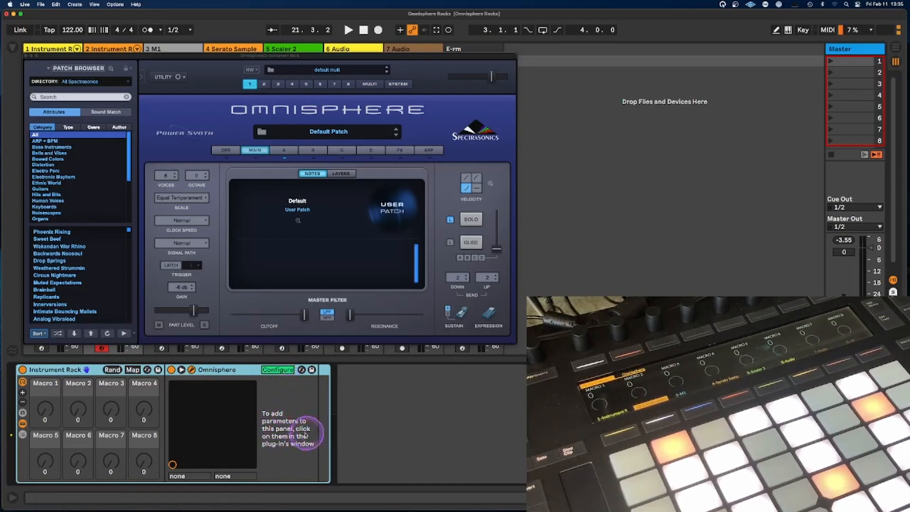
Enable host automation for Omnisphere's master filter Cutoff and add it to the device's parameter panel
{"action": "left_click", "coordinate": [305, 316]}
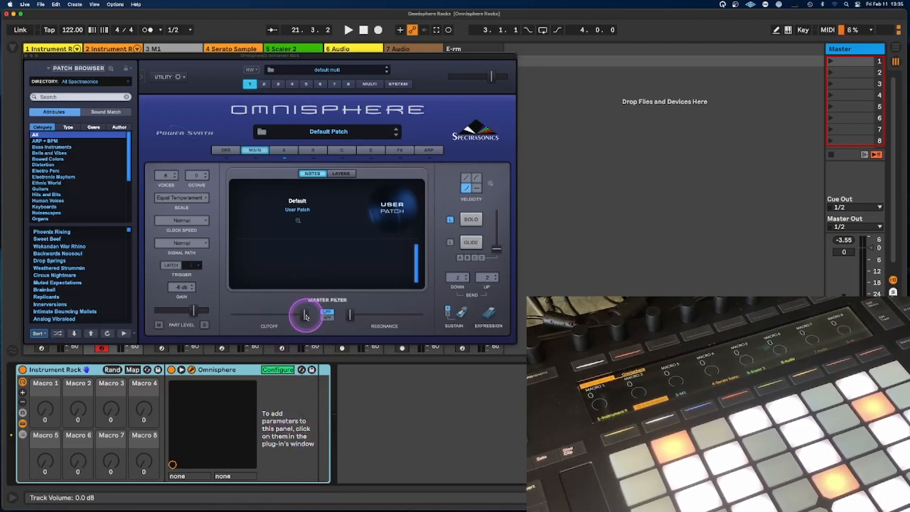
{"action": "left_click", "coordinate": [305, 316]}
{"action": "left_click", "coordinate": [305, 316]}
{"action": "left_click", "coordinate": [304, 316]}
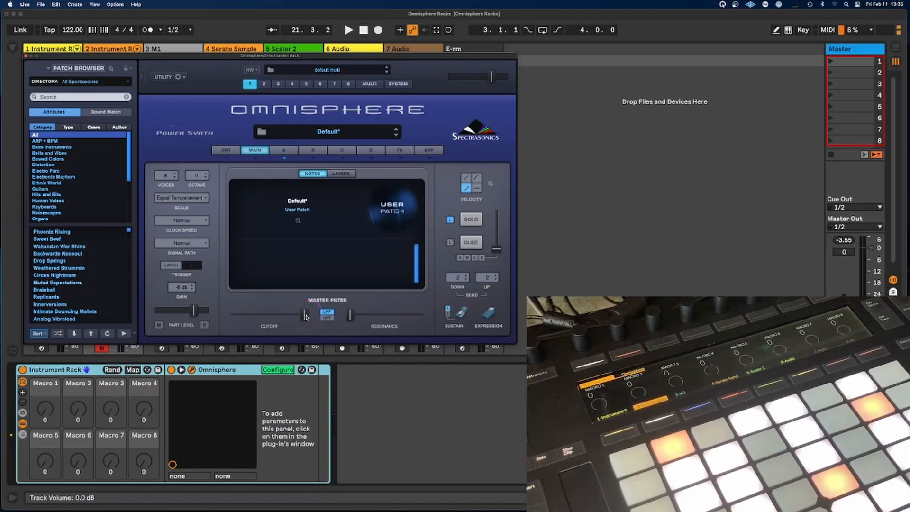
{"action": "right_click", "coordinate": [306, 317]}
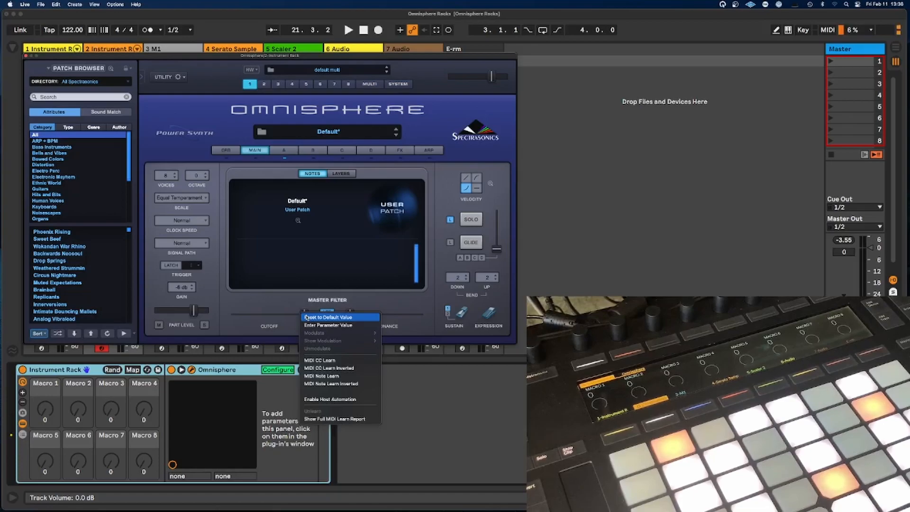
{"action": "left_click", "coordinate": [334, 400]}
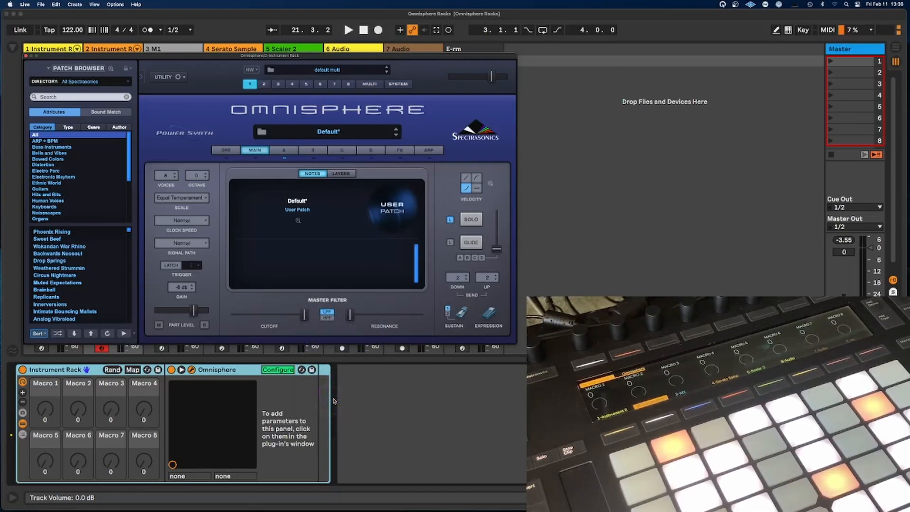
{"action": "left_click", "coordinate": [305, 318]}
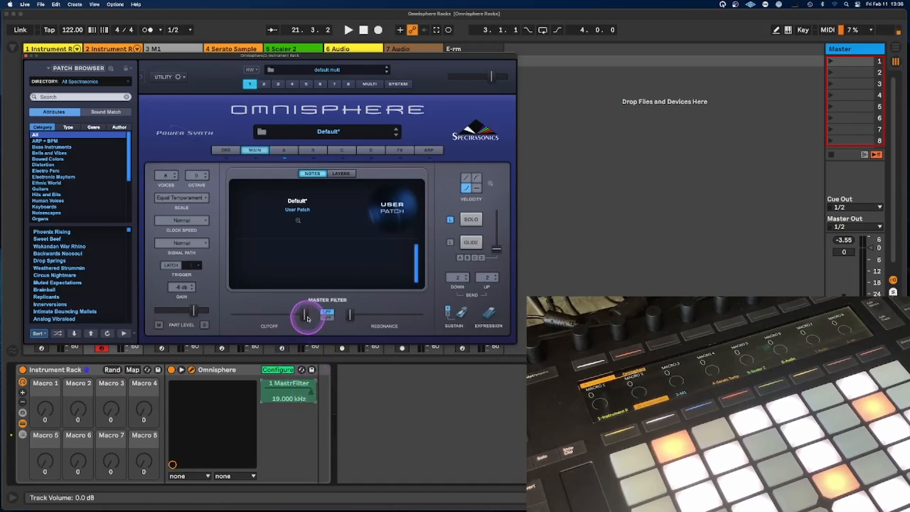
Set Macro 1 to 127 and map the master filter parameter to it
{"action": "left_click", "coordinate": [48, 412]}
{"action": "left_click_drag", "start_coordinate": [49, 412], "coordinate": [48, 351]}
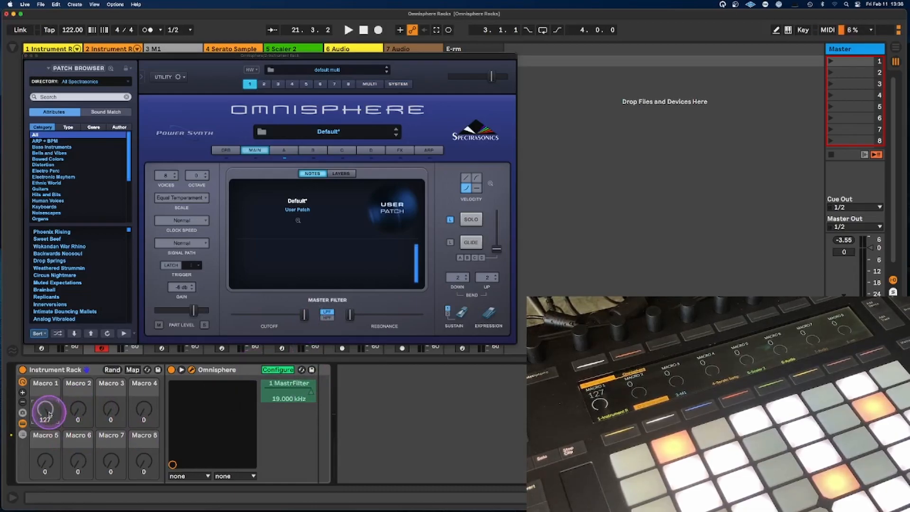
{"action": "right_click", "coordinate": [282, 396]}
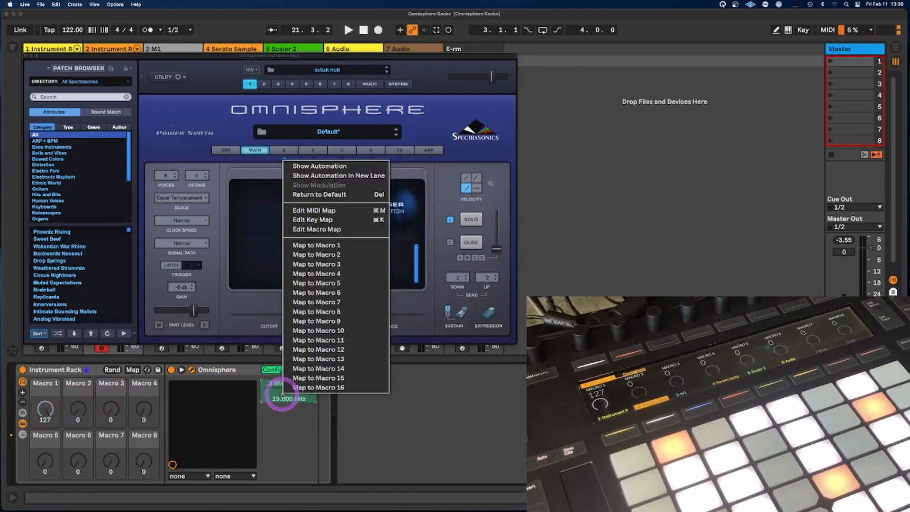
{"action": "left_click", "coordinate": [317, 246]}
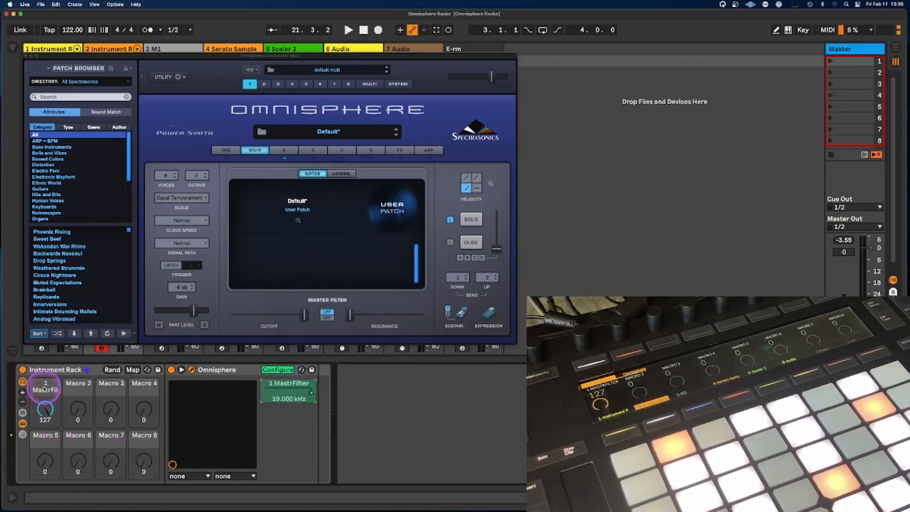
Rename the first macro of the Instrument Rack as Master Cut off
{"action": "right_click", "coordinate": [44, 389]}
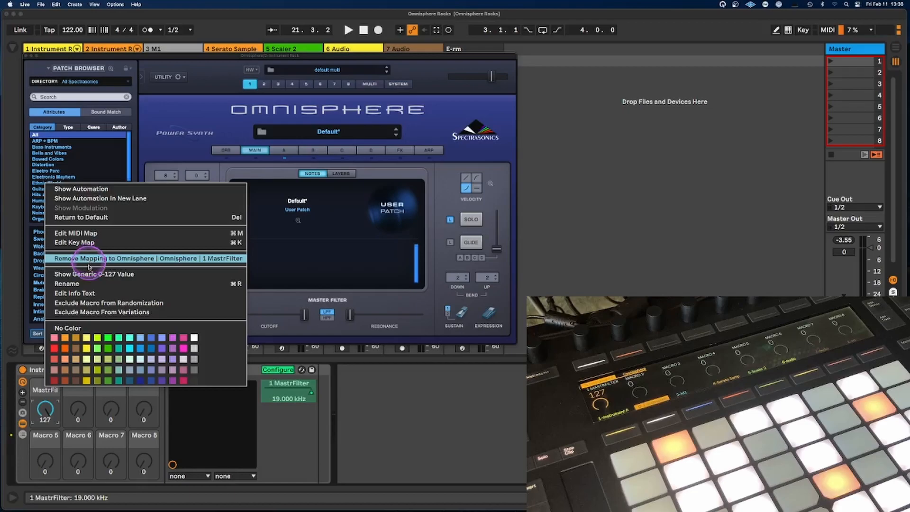
{"action": "left_click", "coordinate": [90, 284]}
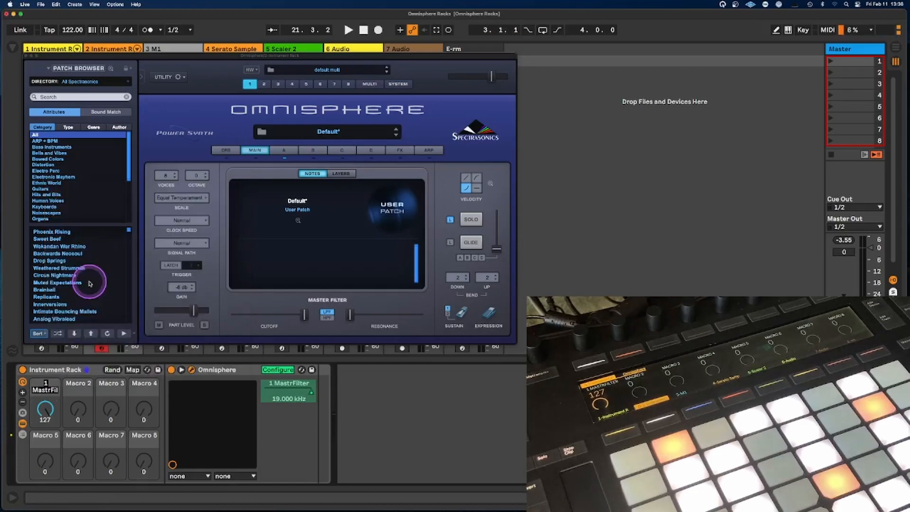
{"action": "type", "text": "Master Cut off"}
{"action": "key", "text": "Return"}
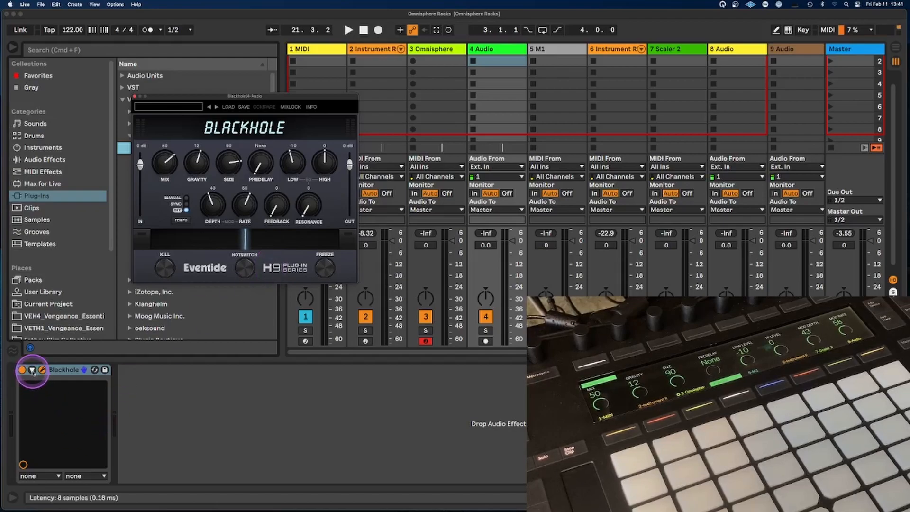
Group Blackhole into an Audio Effect Rack and show the rack's macro controls and the plug-in's parameters
{"action": "key", "text": "super+g"}
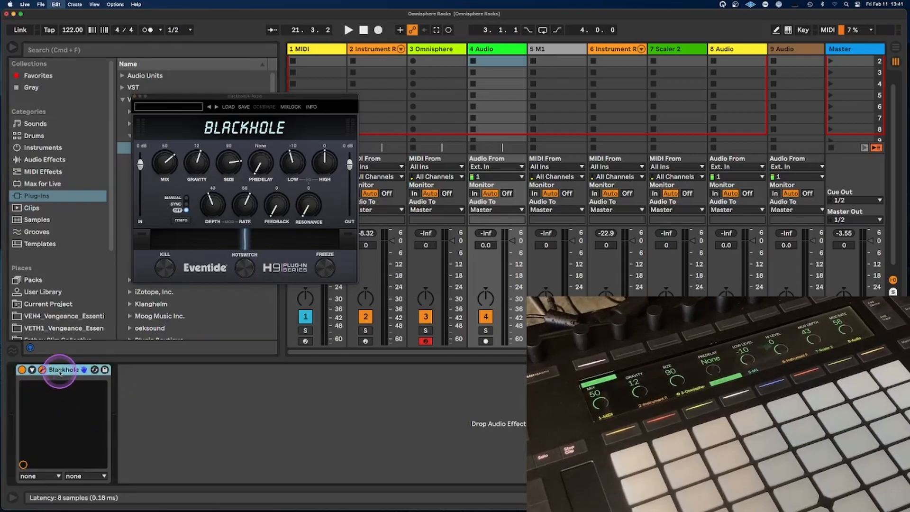
{"action": "left_click", "coordinate": [22, 381]}
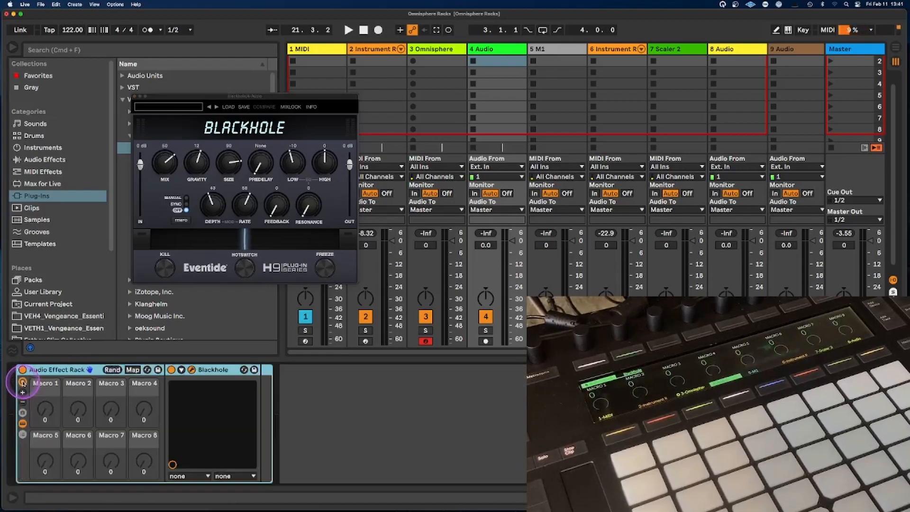
{"action": "left_click", "coordinate": [182, 371]}
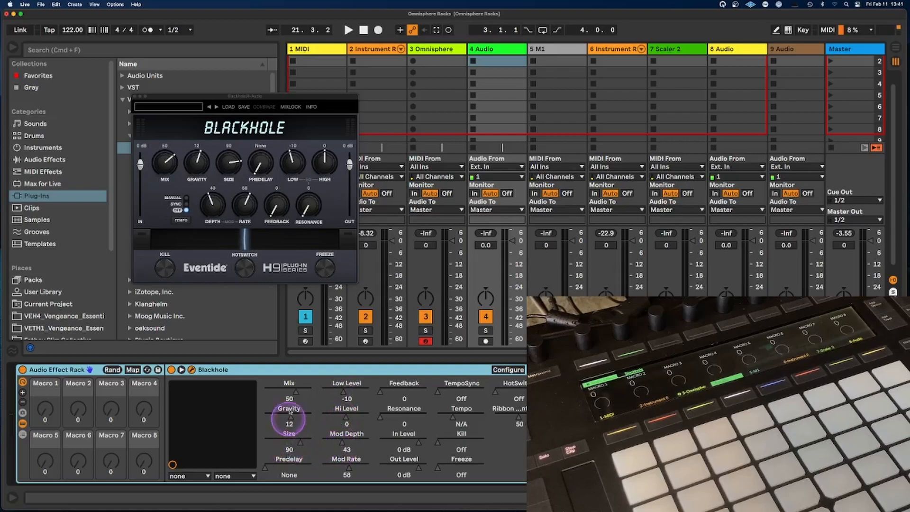
Map Blackhole's Mix parameter to Macro 1 and its Gravity parameter to Macro 2
{"action": "right_click", "coordinate": [293, 391]}
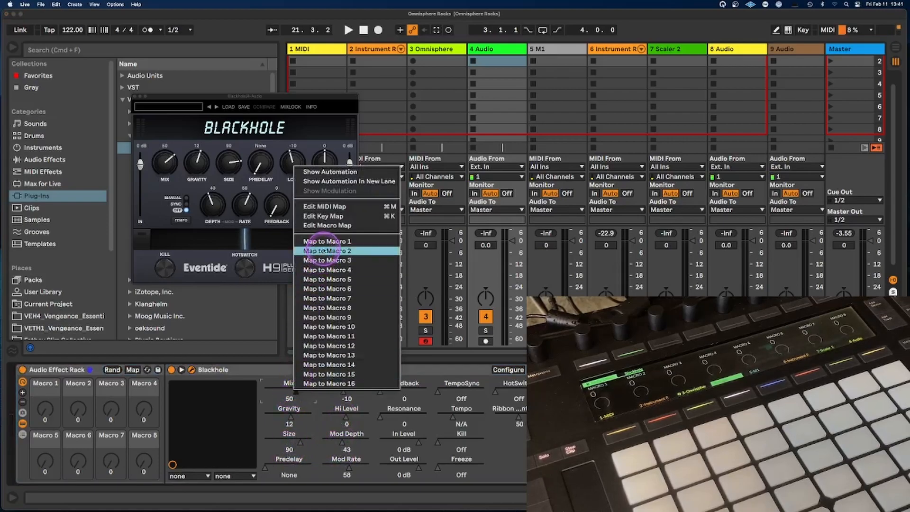
{"action": "left_click", "coordinate": [327, 242]}
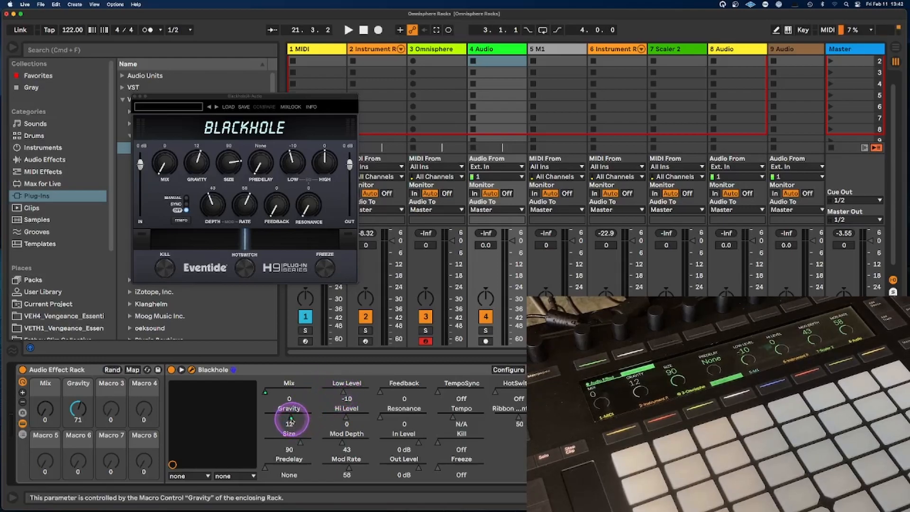
Raise Blackhole's Size to 120, and turn the unmapped Macro 3 up to 127 and back down to 2
{"action": "left_click", "coordinate": [301, 442]}
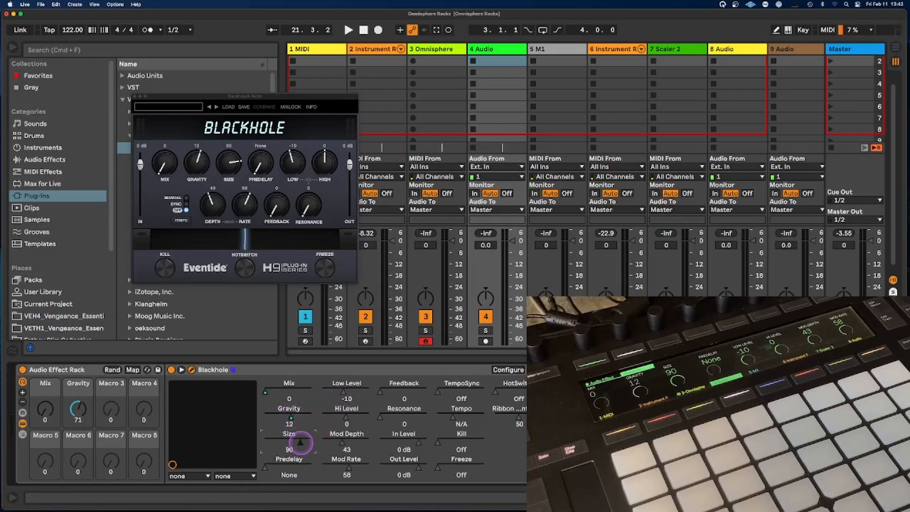
{"action": "left_click_drag", "start_coordinate": [301, 443], "coordinate": [302, 443]}
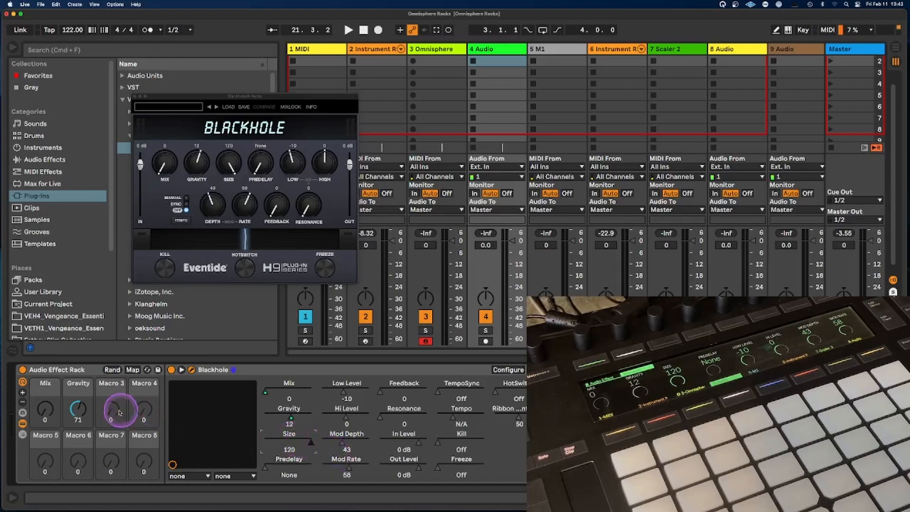
{"action": "left_click_drag", "start_coordinate": [109, 413], "coordinate": [109, 411]}
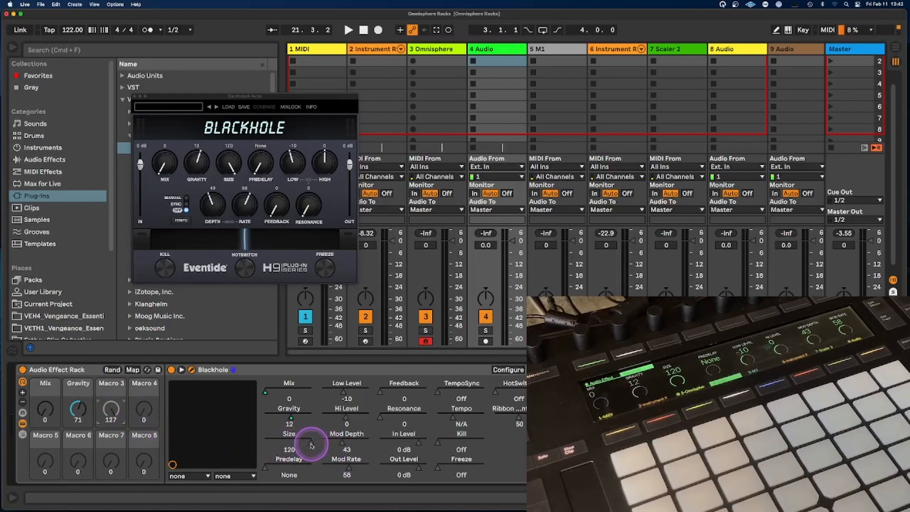
{"action": "left_click_drag", "start_coordinate": [111, 407], "coordinate": [112, 414]}
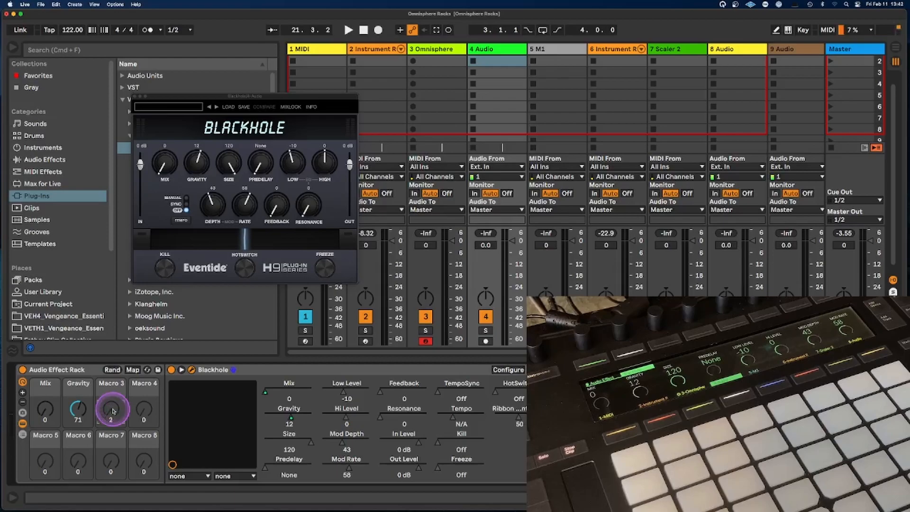
Set Blackhole's Size to 81 and map it to Macro 3
{"action": "left_click_drag", "start_coordinate": [310, 442], "coordinate": [298, 444]}
{"action": "right_click", "coordinate": [297, 444]}
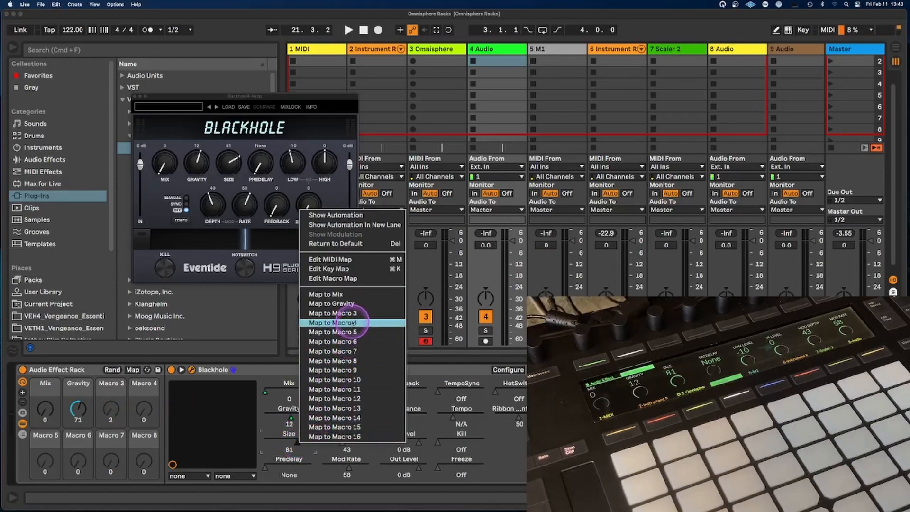
{"action": "left_click", "coordinate": [352, 314]}
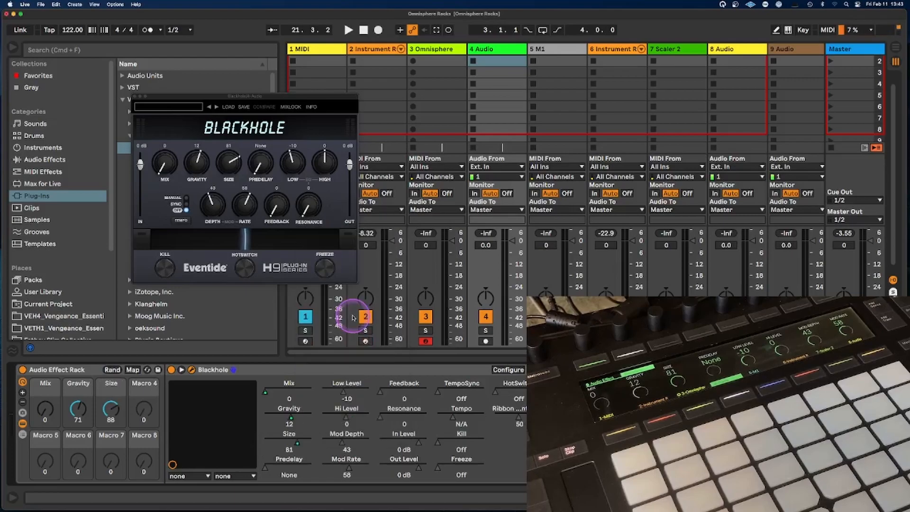
{"action": "left_click", "coordinate": [304, 445]}
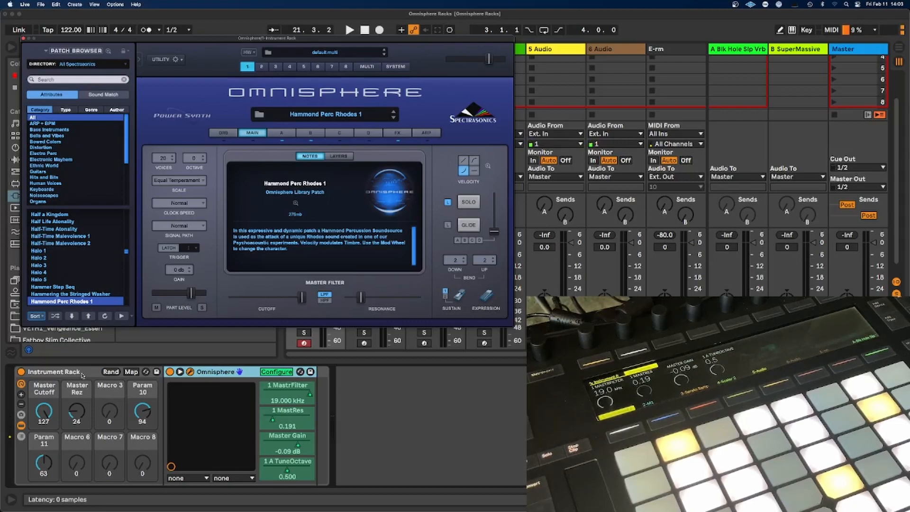
{"action": "left_click", "coordinate": [197, 343]}
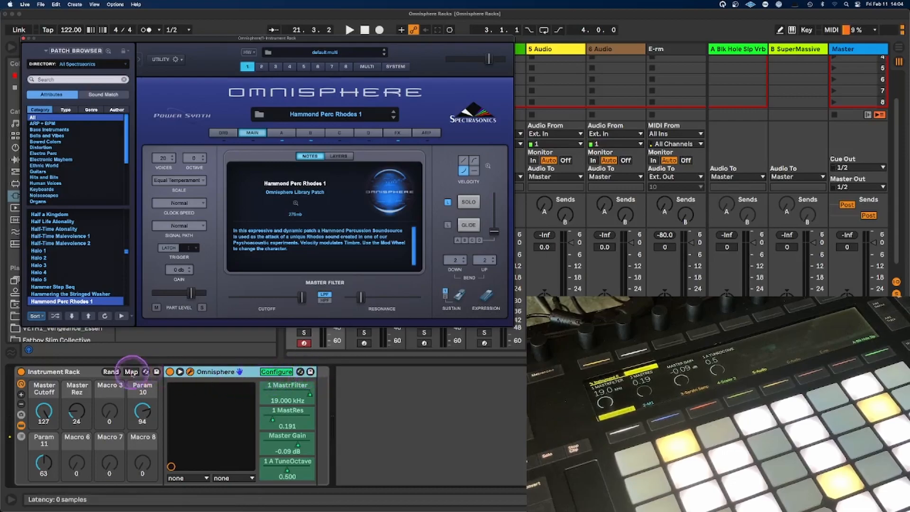
Save the Omnisphere Instrument Rack to the User Library as a preset named Omnisphere ETTE
{"action": "left_click", "coordinate": [157, 372]}
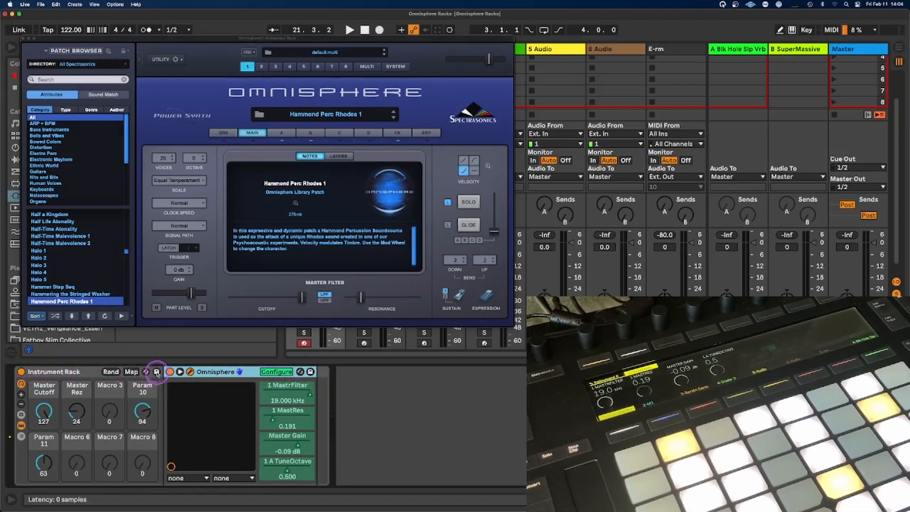
{"action": "left_click_drag", "start_coordinate": [227, 39], "coordinate": [592, 57]}
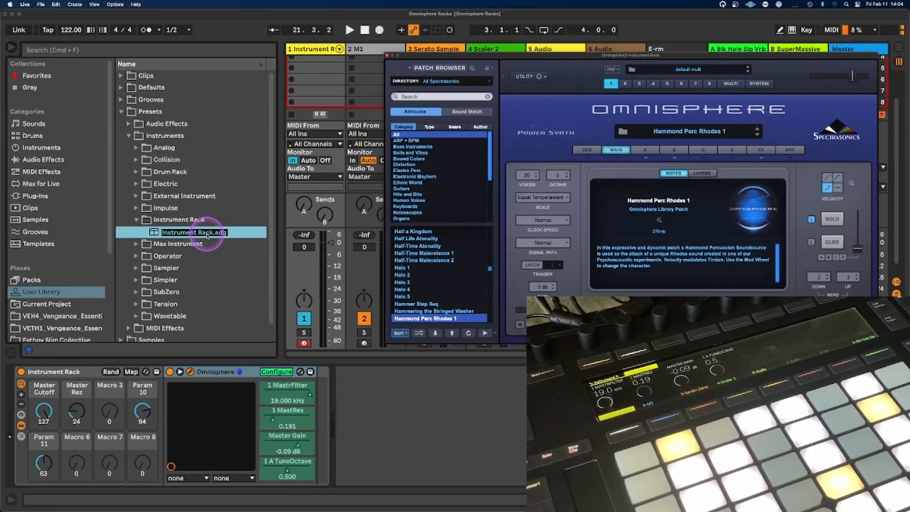
{"action": "type", "text": "omnisp"}
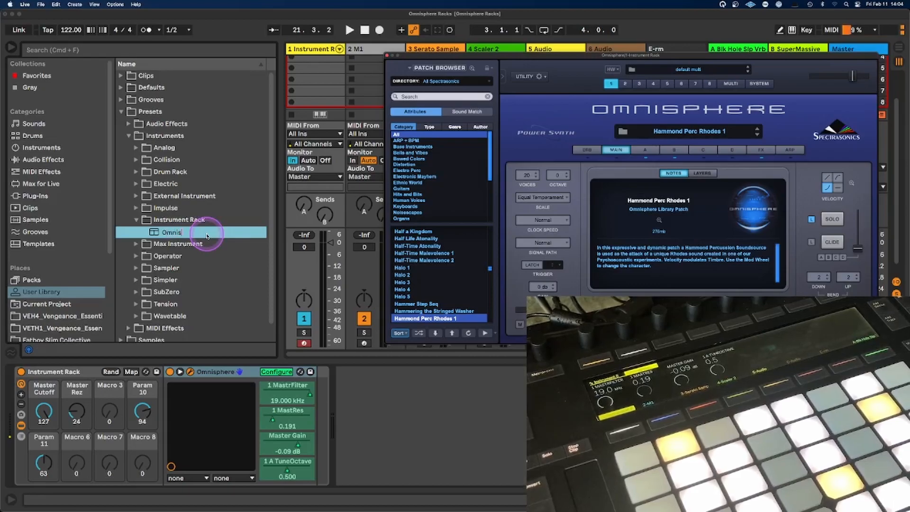
{"action": "type", "text": "here ETTE"}
{"action": "key", "text": "Return"}
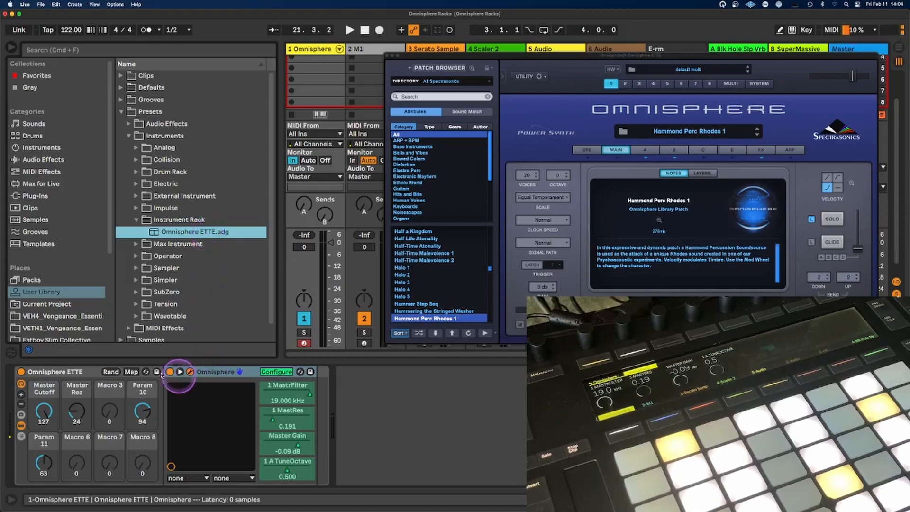
Select the Omnisphere ETTE rack to show its macros on Push, and close the Omnisphere plug-in window
{"action": "left_click", "coordinate": [85, 372]}
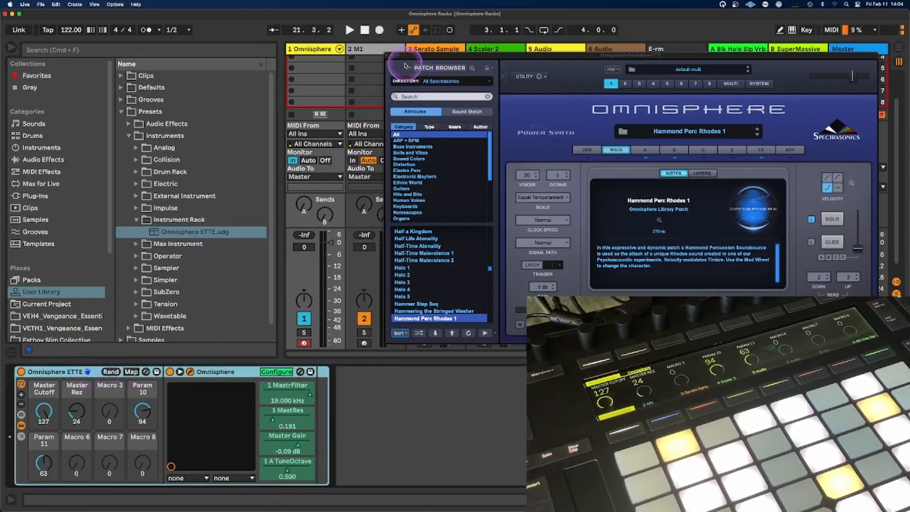
{"action": "left_click", "coordinate": [388, 57]}
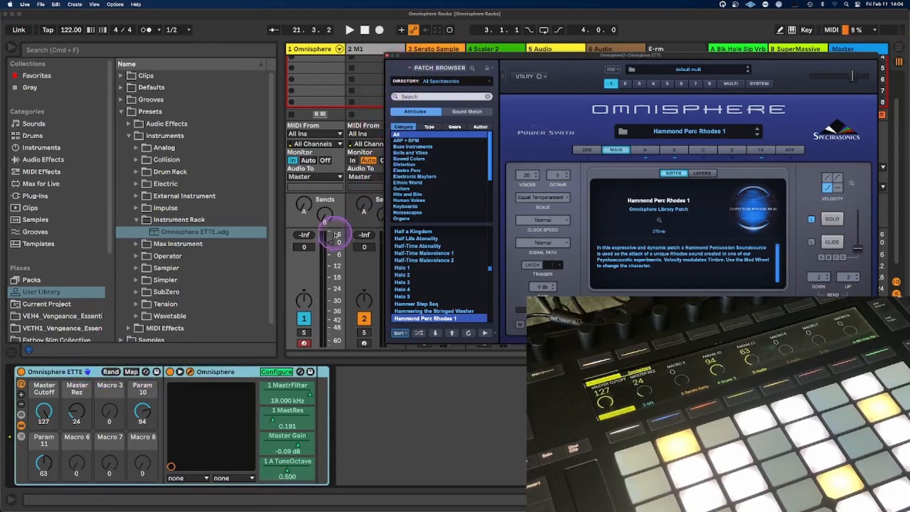
{"action": "left_click_drag", "start_coordinate": [436, 59], "coordinate": [309, 60]}
{"action": "left_click", "coordinate": [262, 59]}
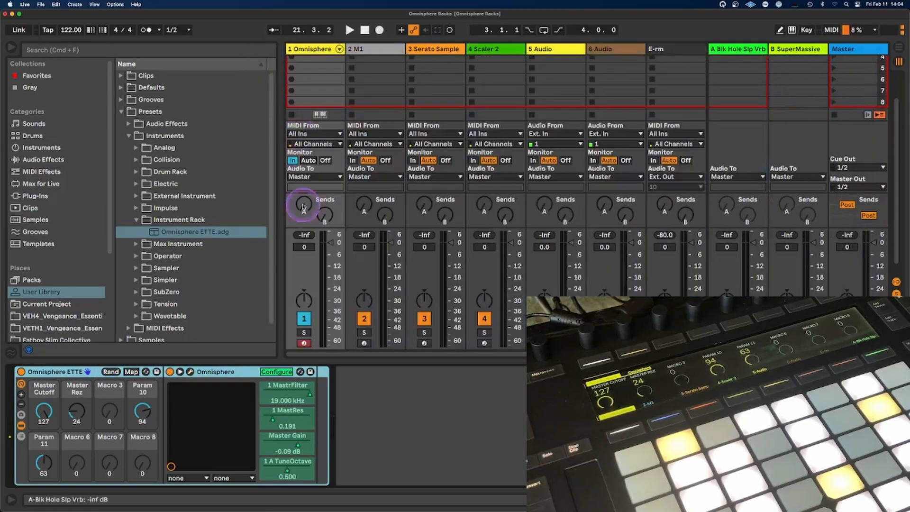
{"action": "right_click", "coordinate": [72, 374]}
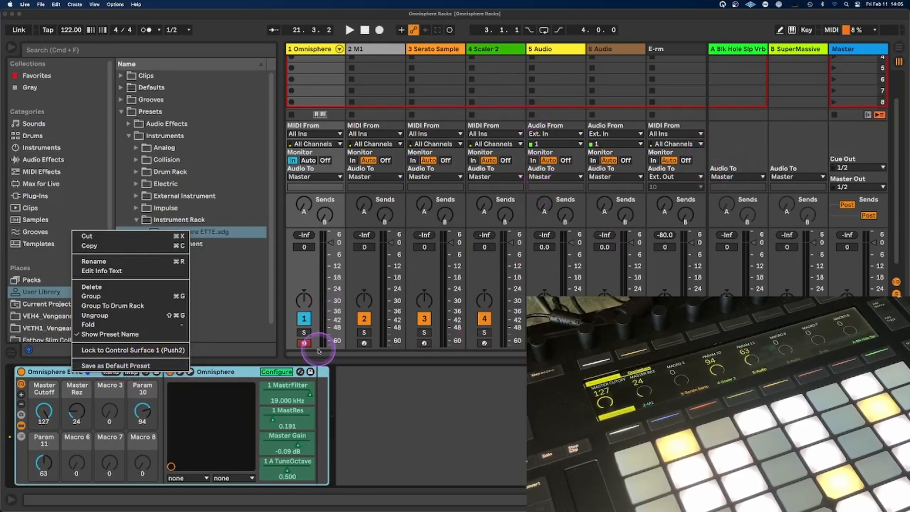
{"action": "left_click", "coordinate": [392, 395]}
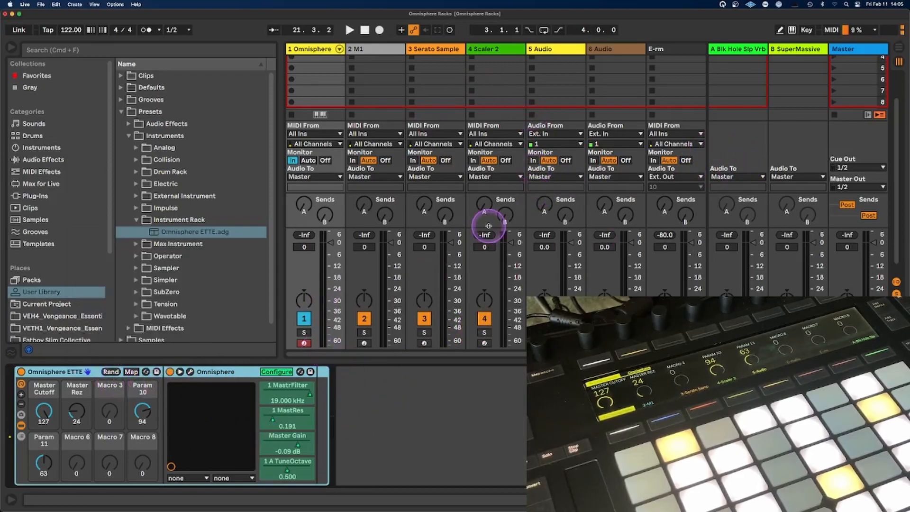
{"action": "left_click", "coordinate": [320, 50]}
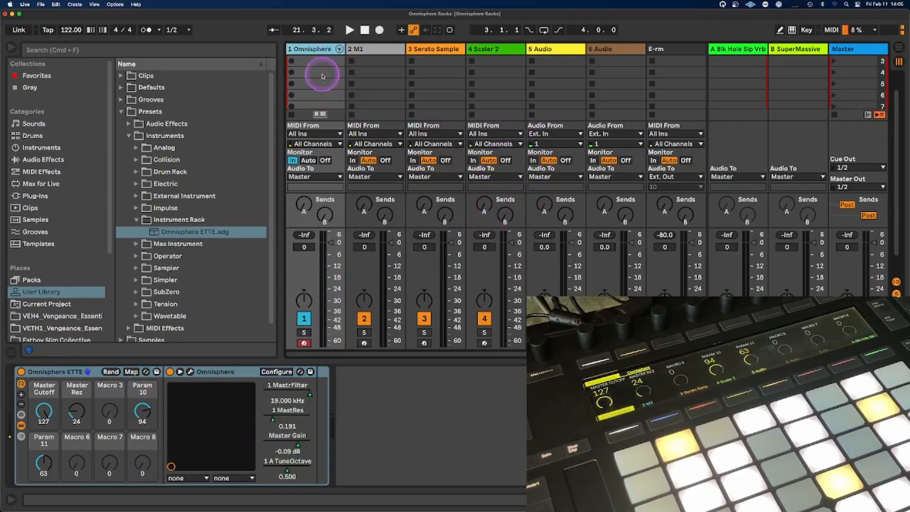
{"action": "right_click", "coordinate": [319, 53]}
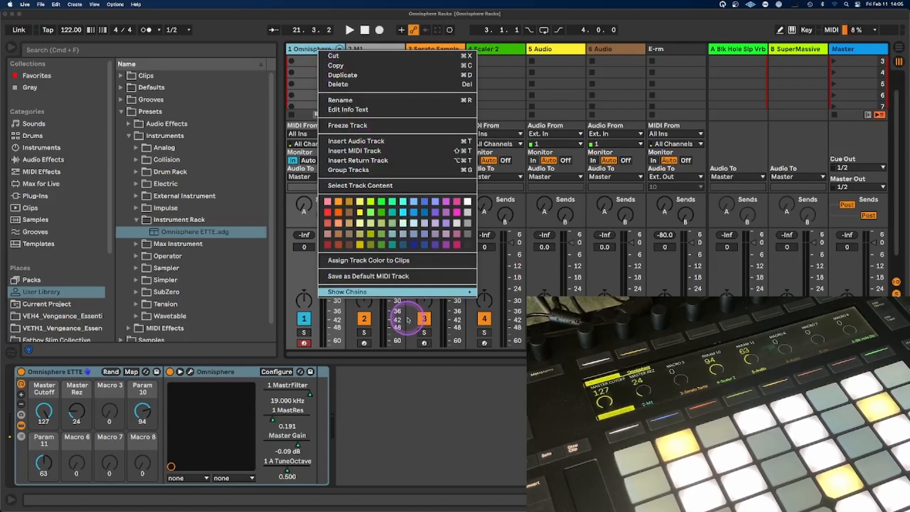
{"action": "left_click", "coordinate": [399, 423]}
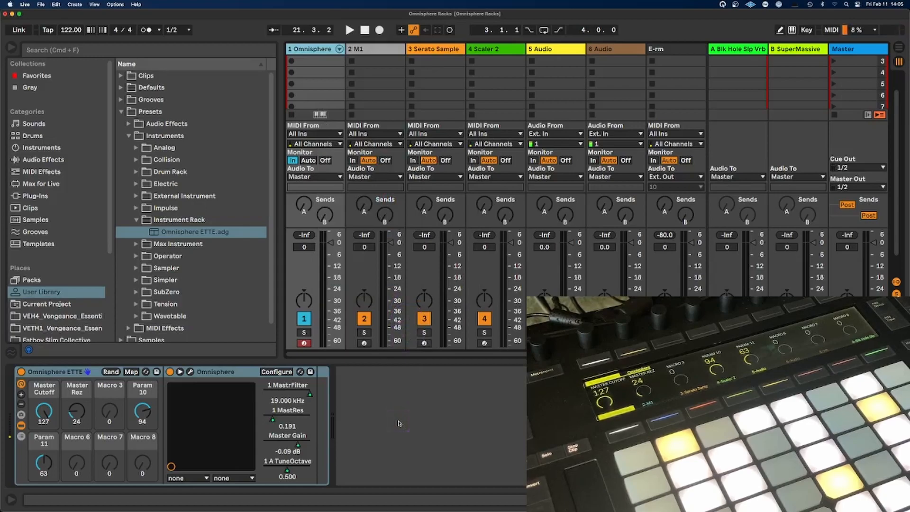
{"action": "left_click", "coordinate": [77, 373]}
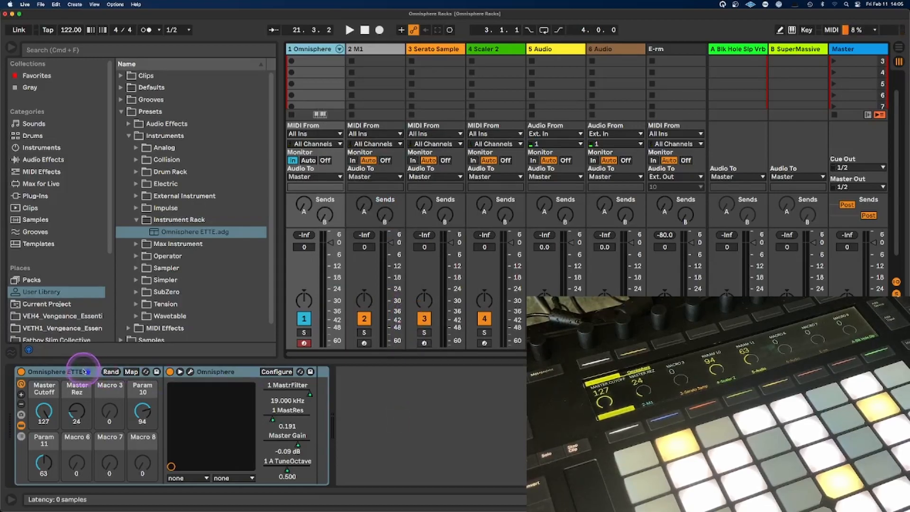